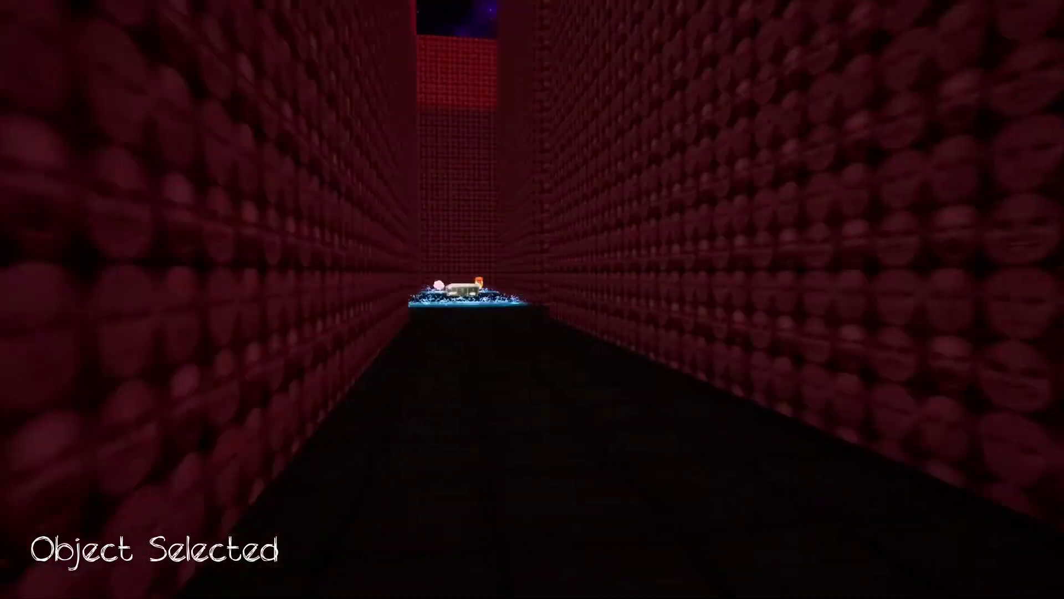
{"action": "key", "text": "w"}
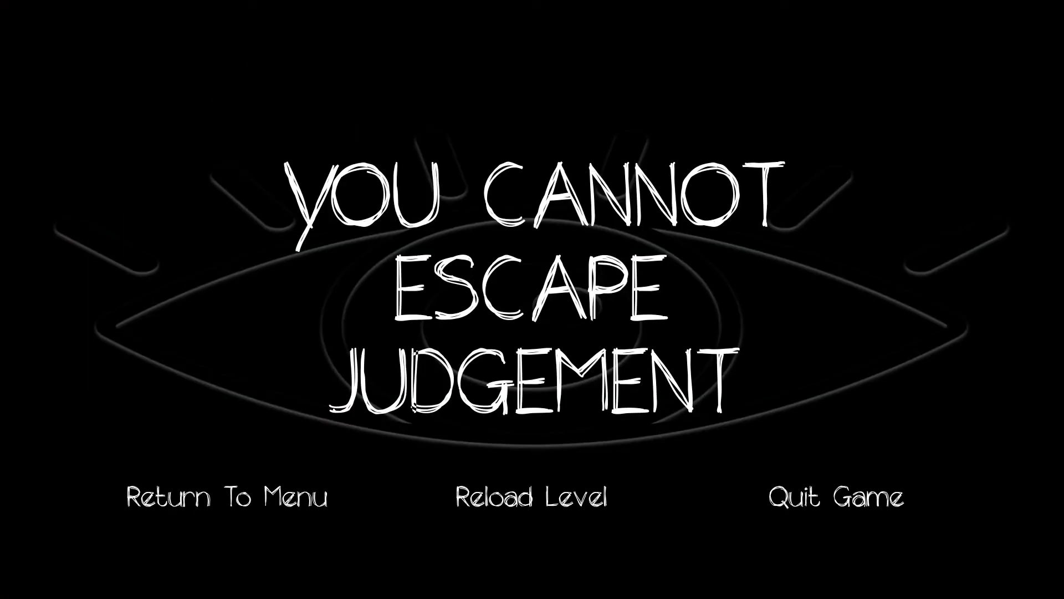
{"action": "key", "text": "Return"}
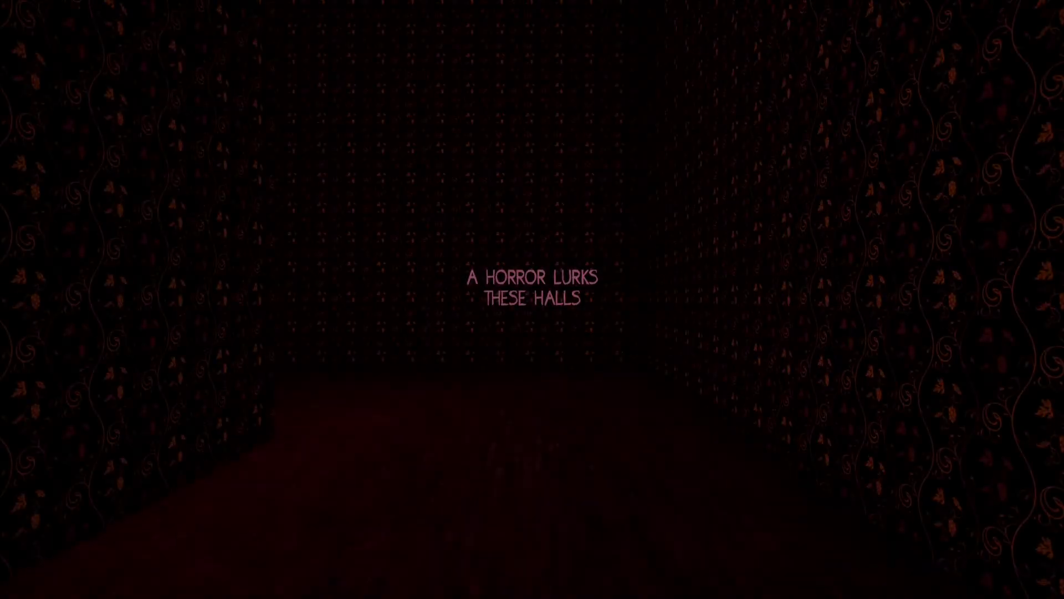